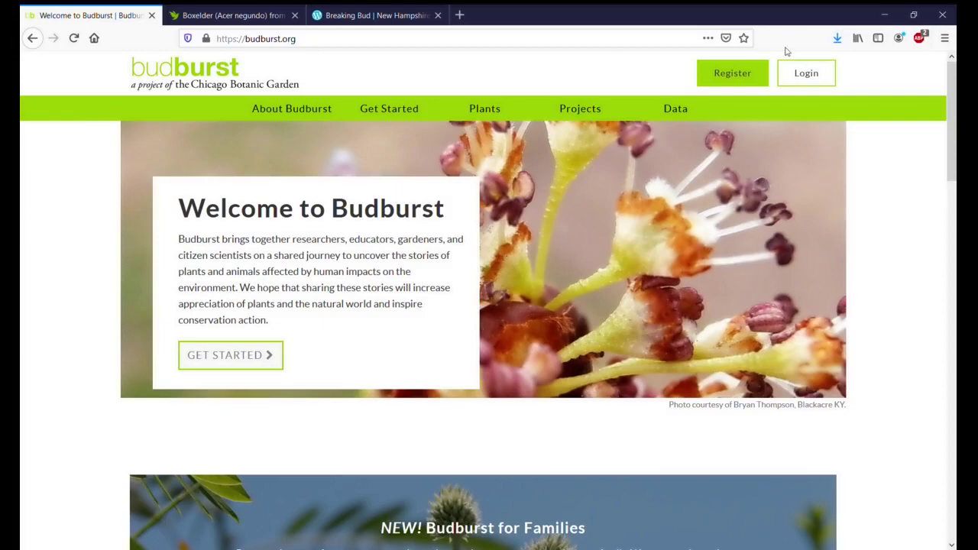
Step: Log into the Budburst account with the account's e-mail address and password
left_click(799, 74)
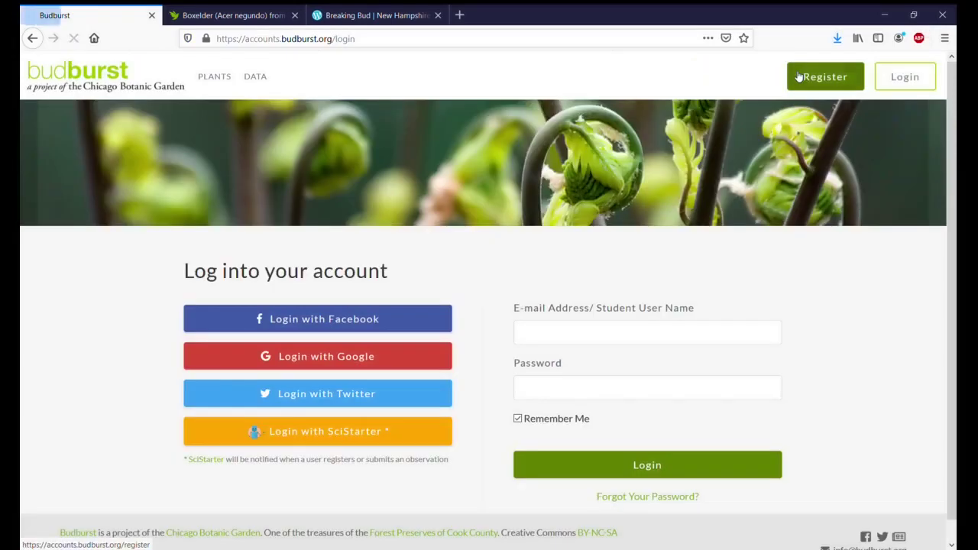
scroll(752, 388, "down", 1)
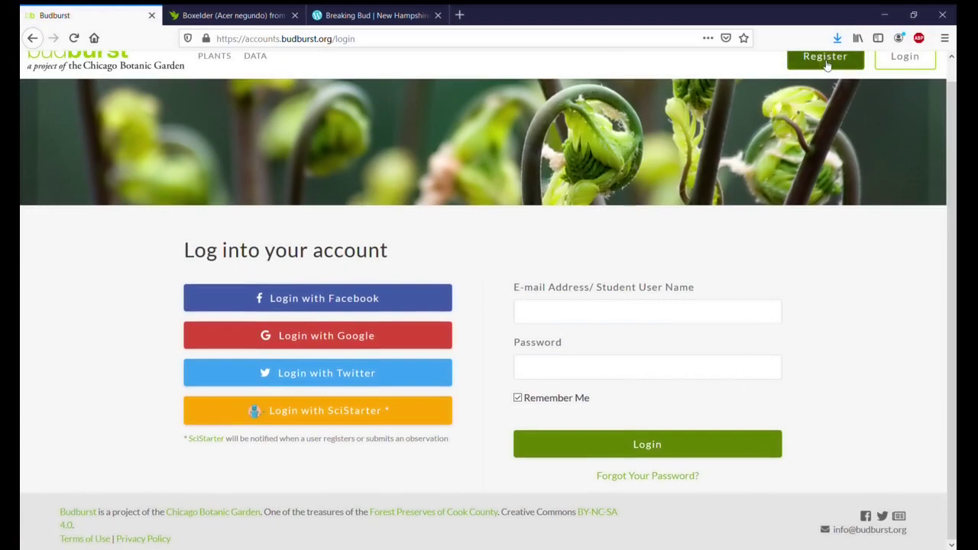
left_click(658, 324)
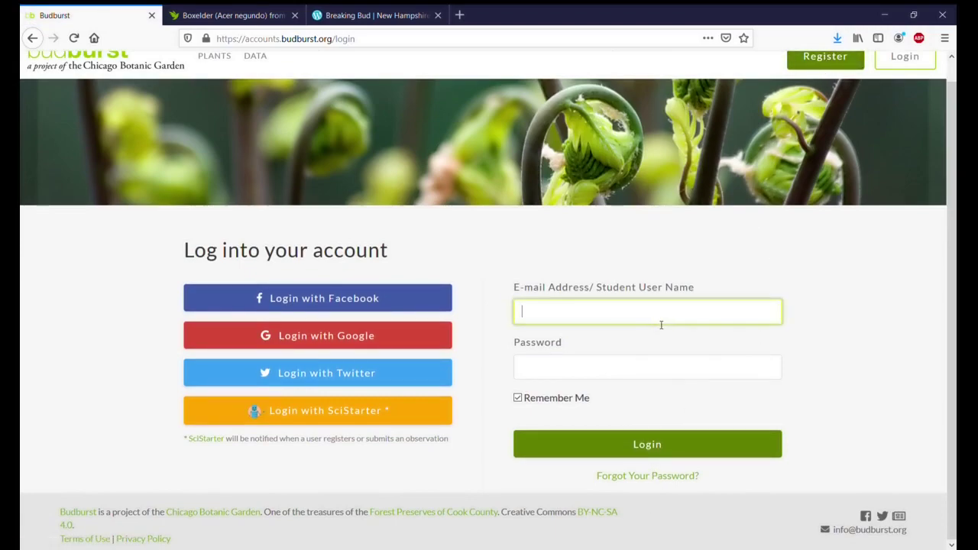
key("ctrl+v")
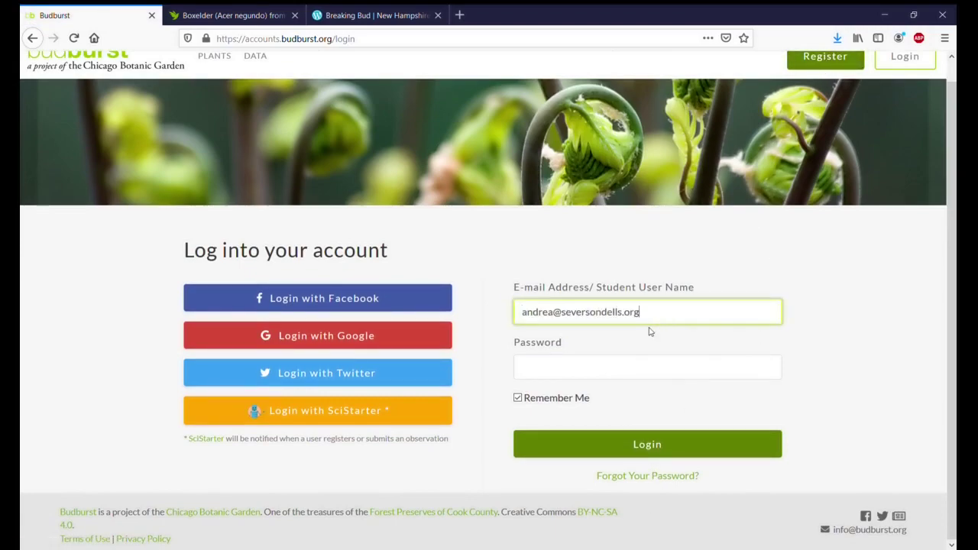
left_click(629, 374)
type("•••••••••")
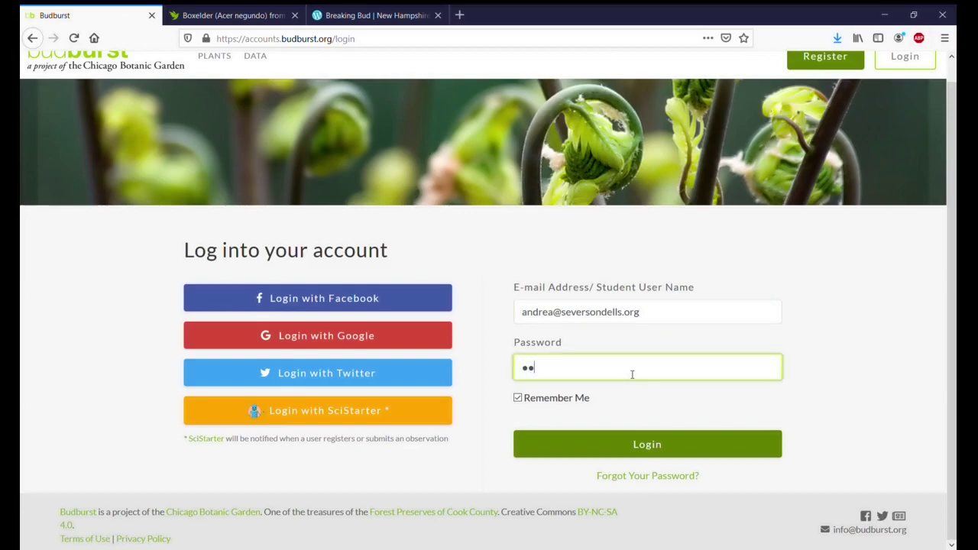
left_click(621, 451)
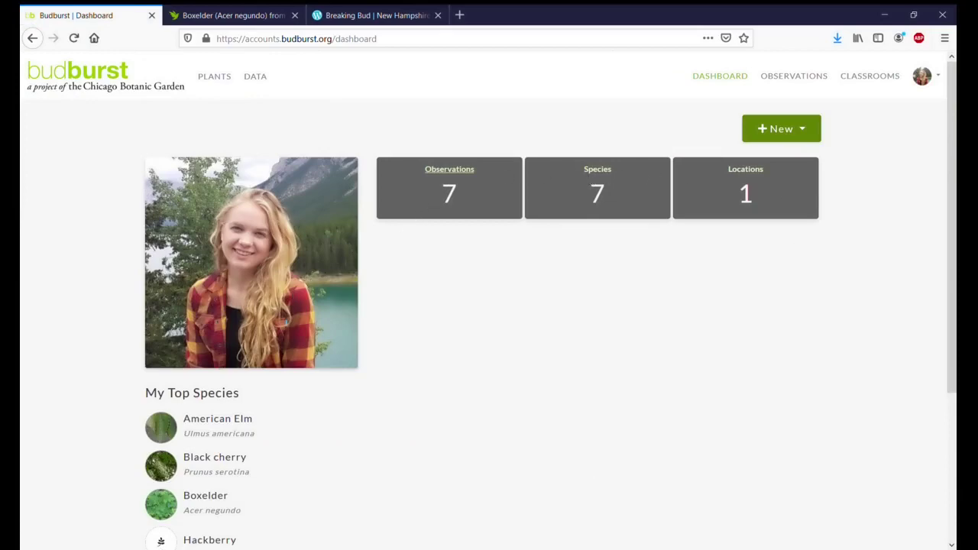
Step: Look through the top species on the dashboard and start a new one-time observation
scroll(371, 478, "down", 2)
scroll(188, 481, "down", 1)
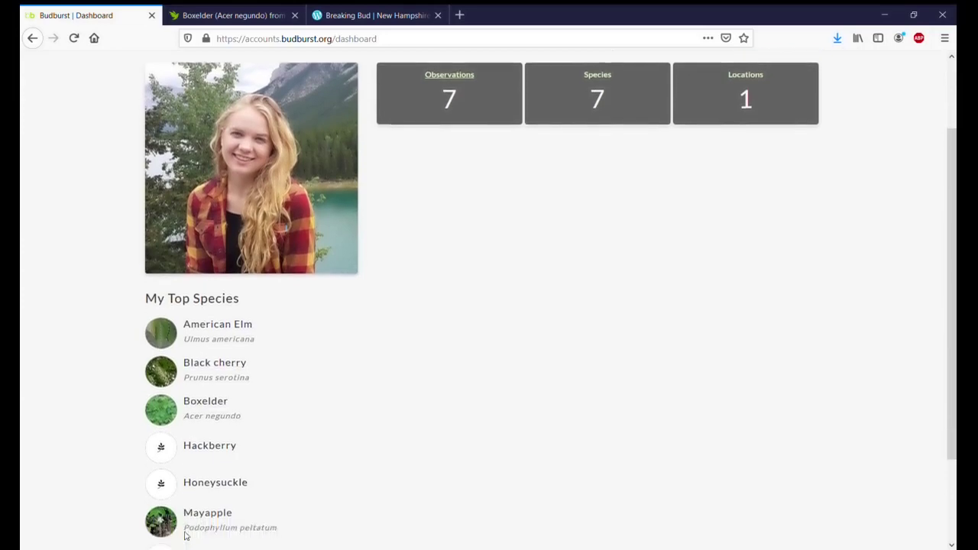
scroll(184, 536, "down", 2)
scroll(631, 375, "up", 5)
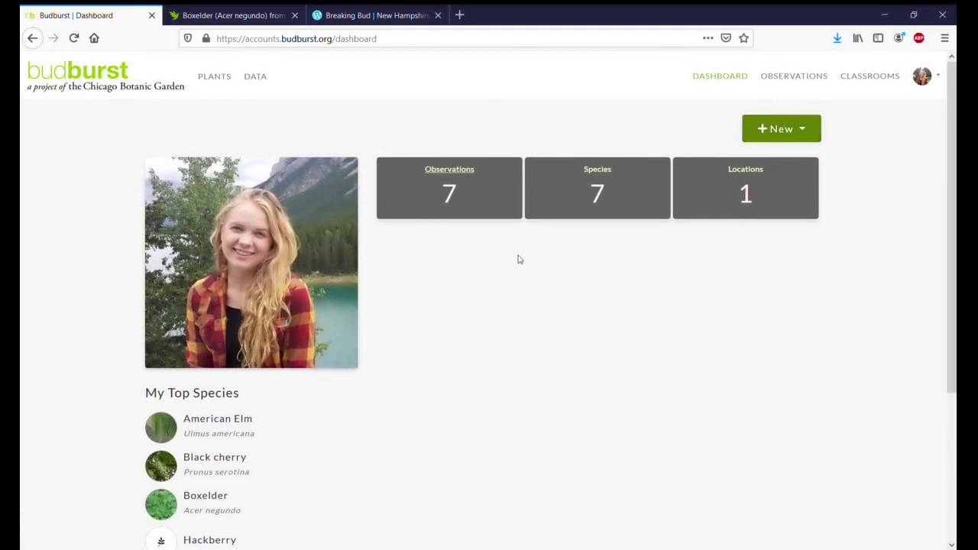
left_click(770, 132)
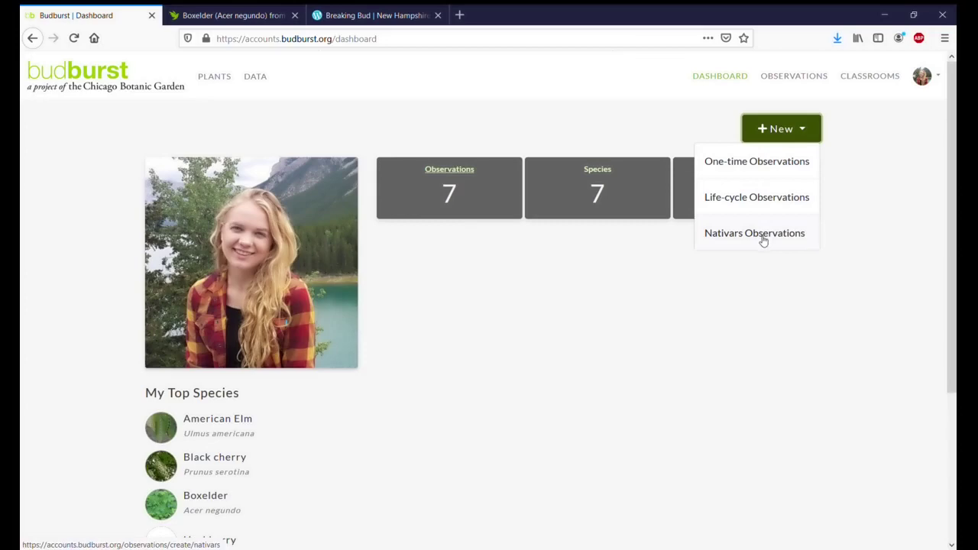
left_click(755, 162)
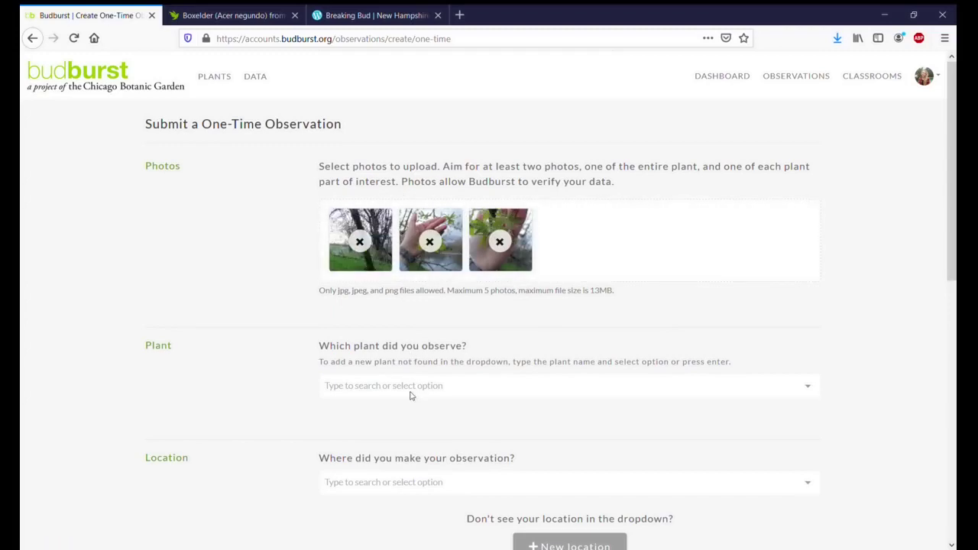
scroll(409, 395, "down", 3)
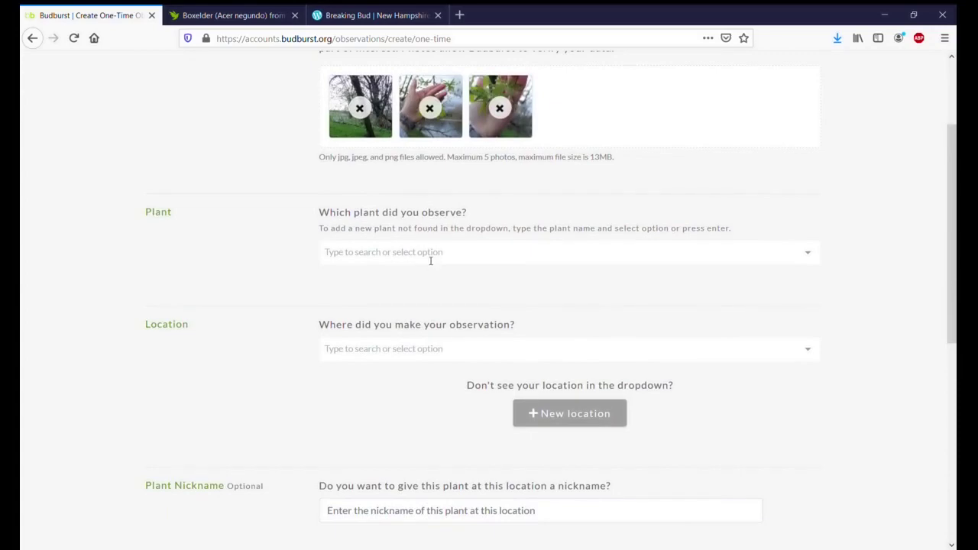
left_click(430, 260)
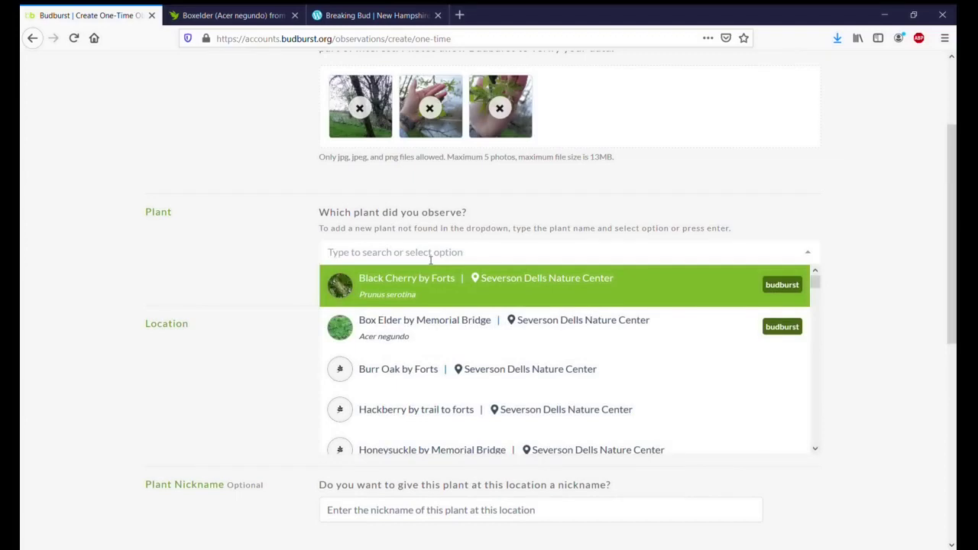
type("Black C")
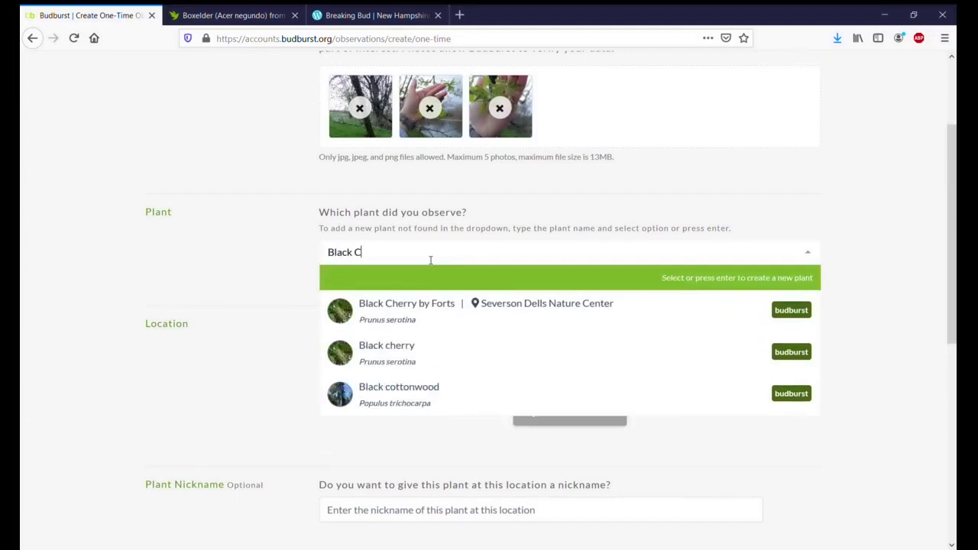
type("herry")
key("BackSpace")
key("BackSpace")
key("BackSpace")
key("BackSpace")
key("BackSpace")
key("BackSpace")
key("BackSpace")
key("BackSpace")
key("BackSpace")
key("BackSpace")
key("BackSpace")
key("BackSpace")
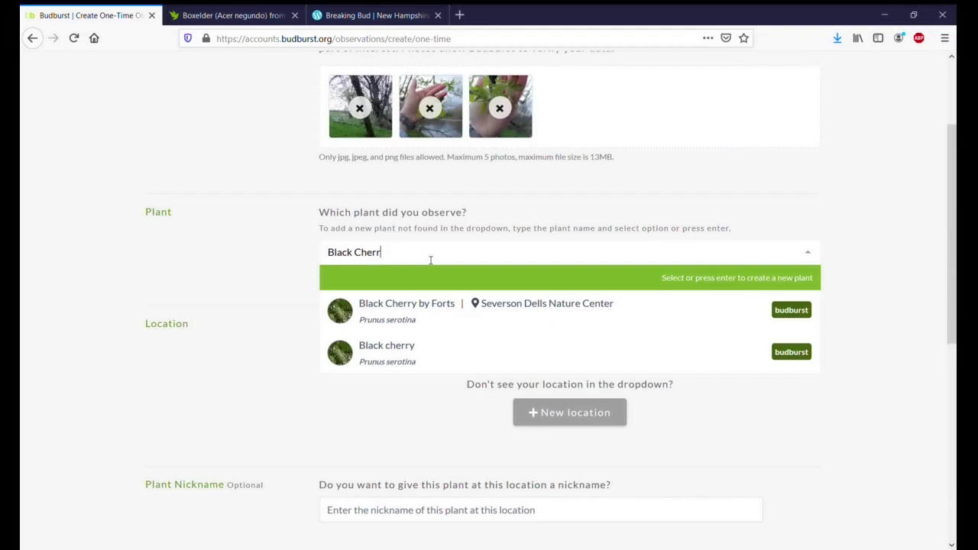
Step: Search the plant list for "Box" and choose Boxelder (Acer negundo), without a saved location, as the observed plant
type("Box")
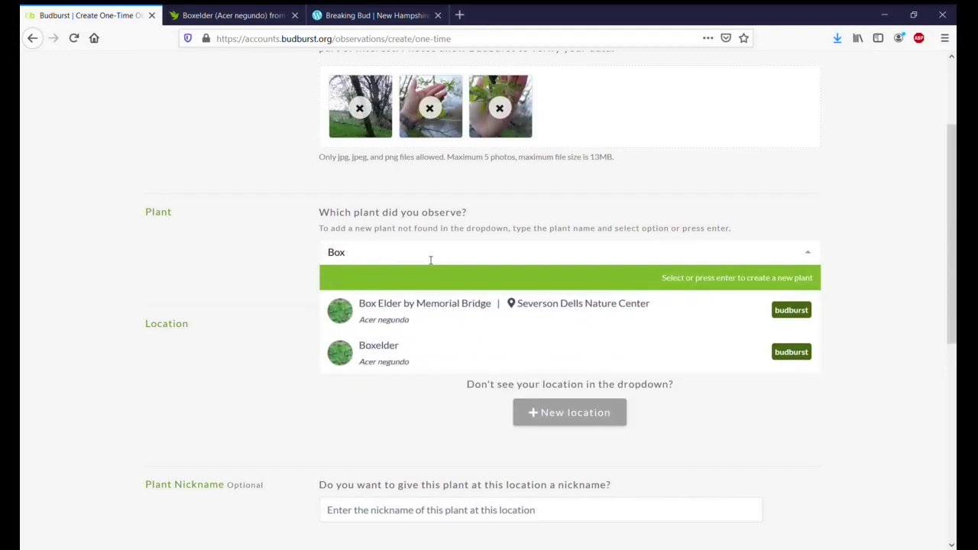
left_click(749, 364)
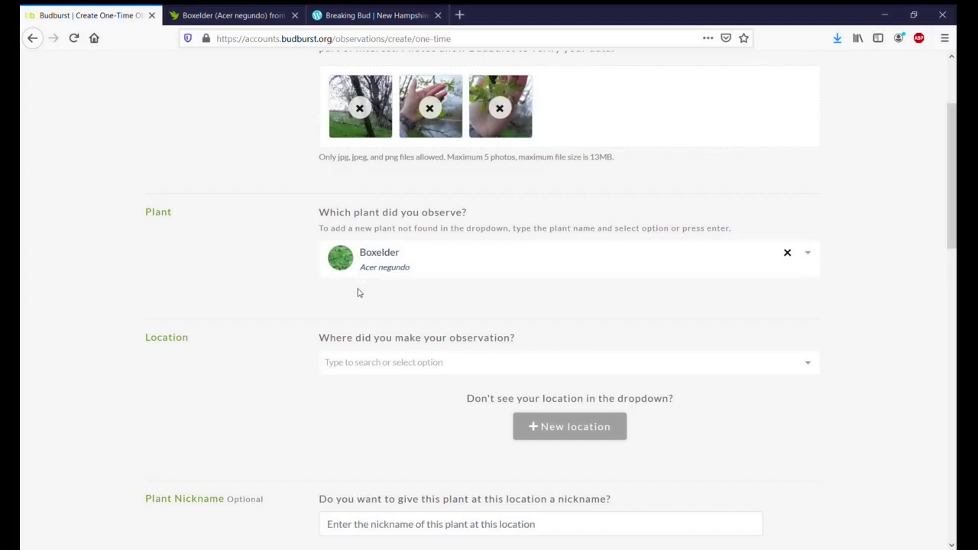
Step: Add a new observation location by searching for Baumann Park in Cherry Valley, IL, and save it
scroll(359, 293, "down", 1)
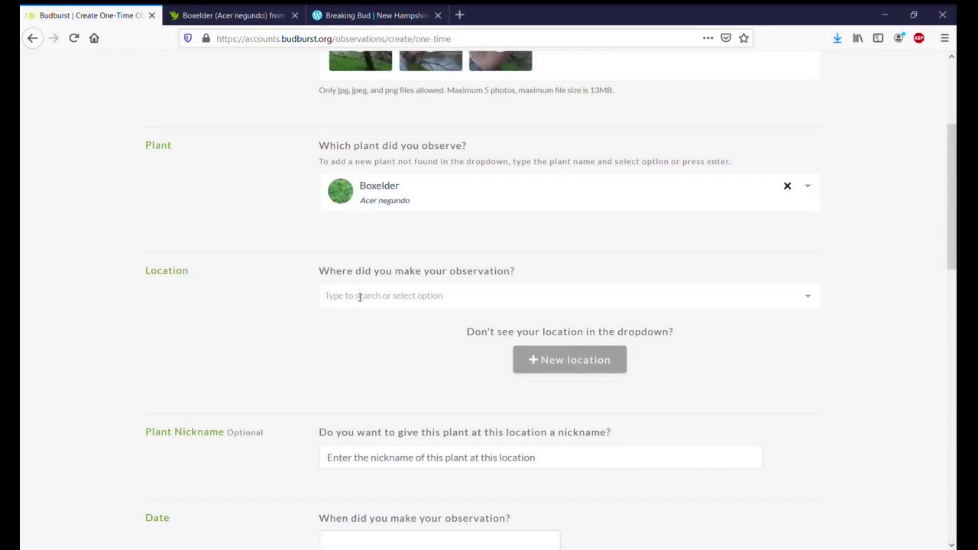
left_click(359, 296)
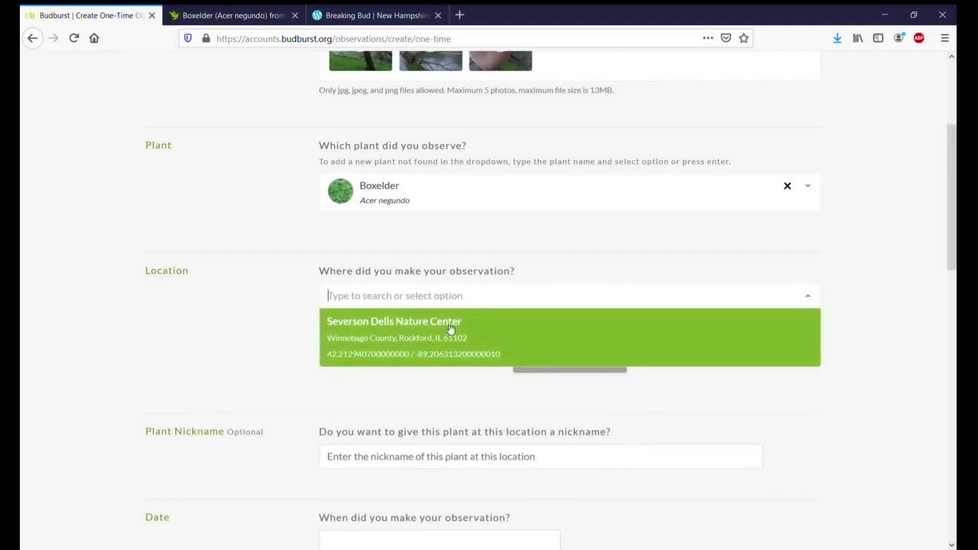
left_click(611, 233)
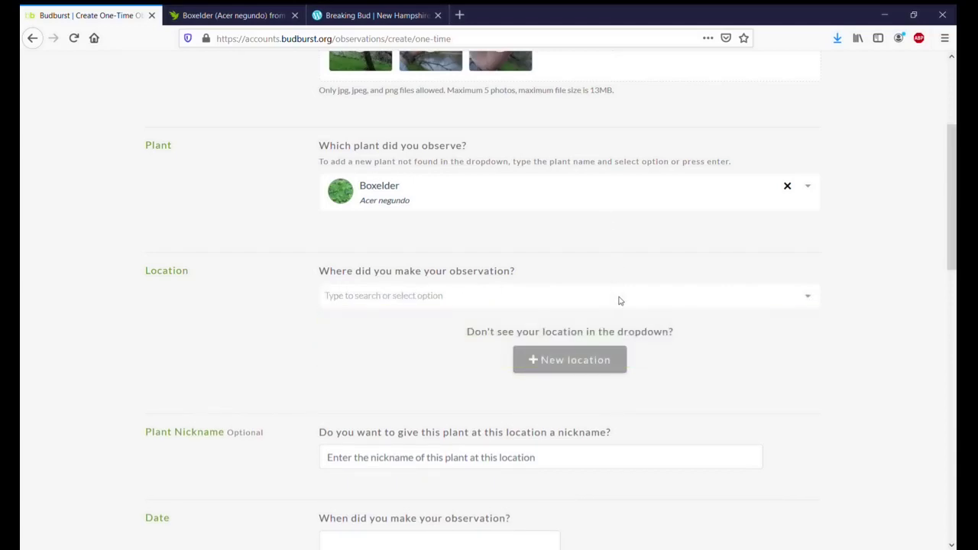
left_click(606, 376)
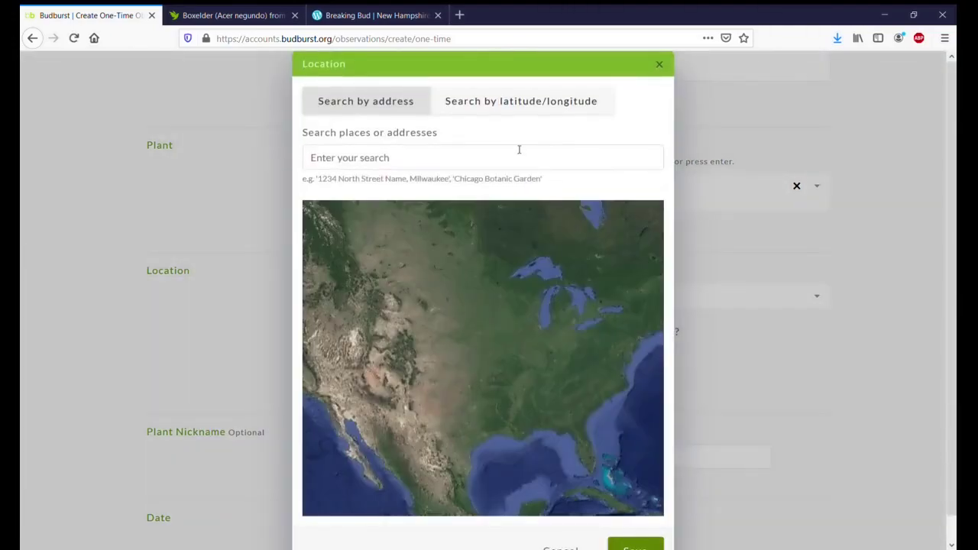
left_click(516, 158)
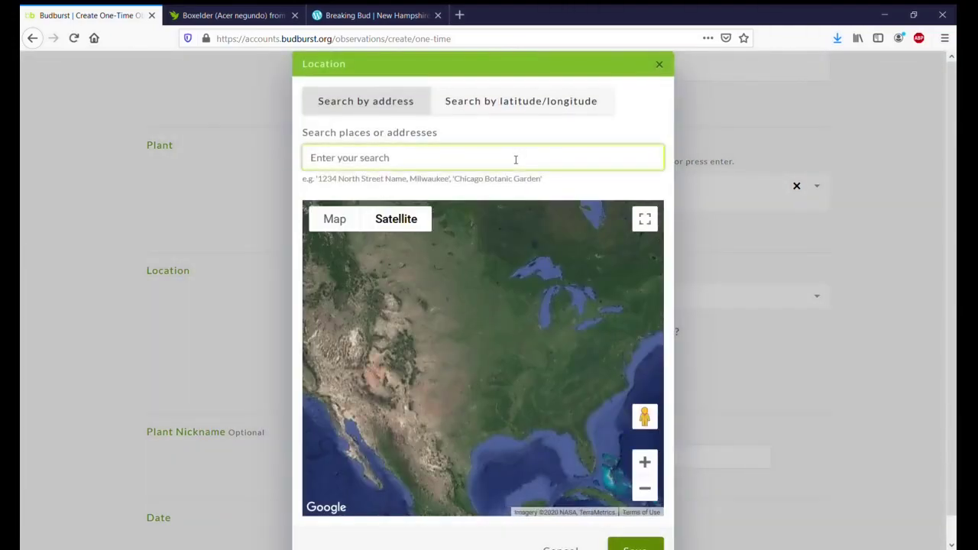
type("Baumann Park")
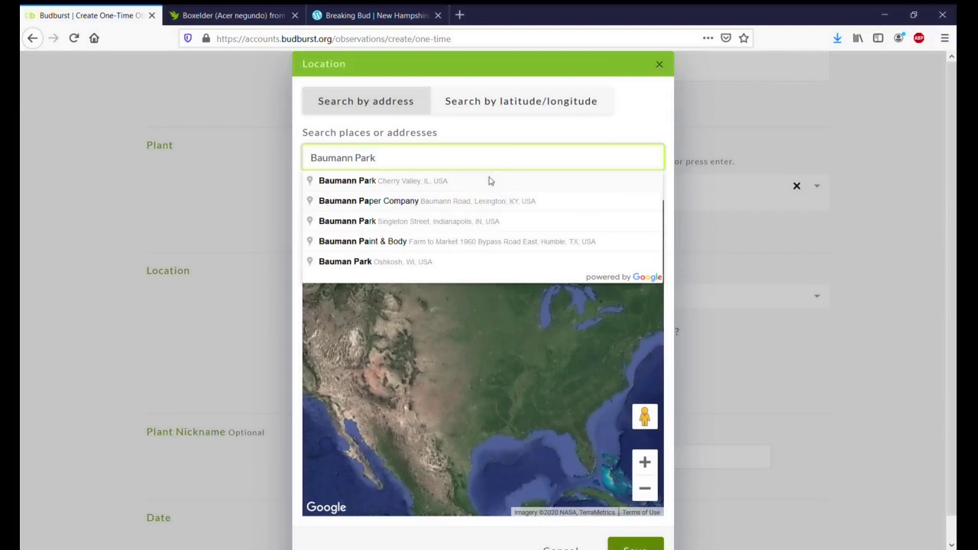
left_click(489, 180)
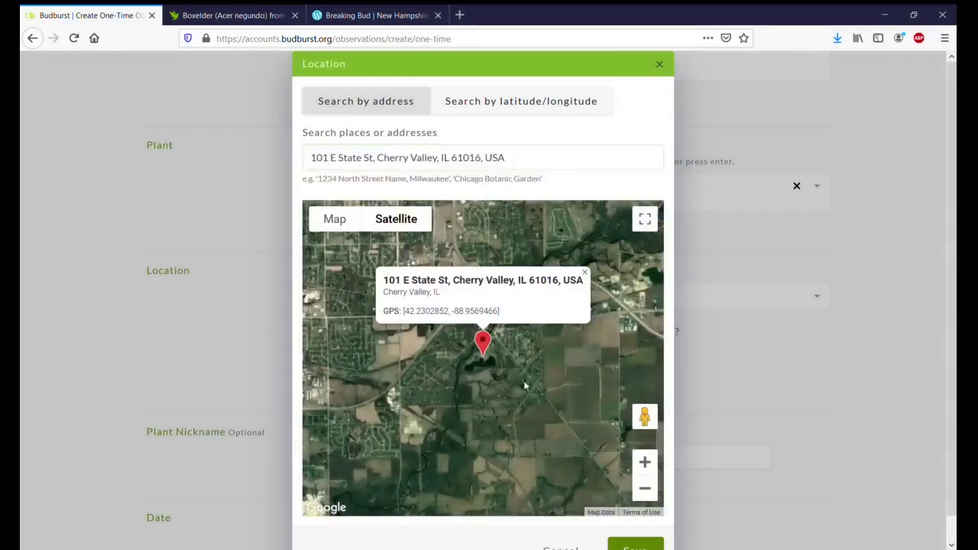
scroll(516, 409, "up", 1)
scroll(508, 363, "down", 1)
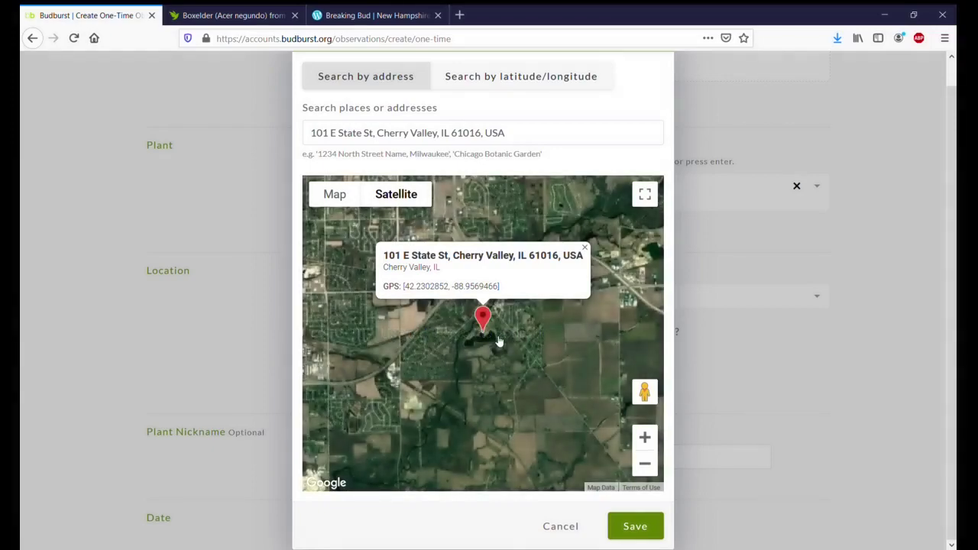
left_click(635, 528)
Step: Name the new location Baumann Park, leaving the plant nickname blank
scroll(499, 349, "down", 3)
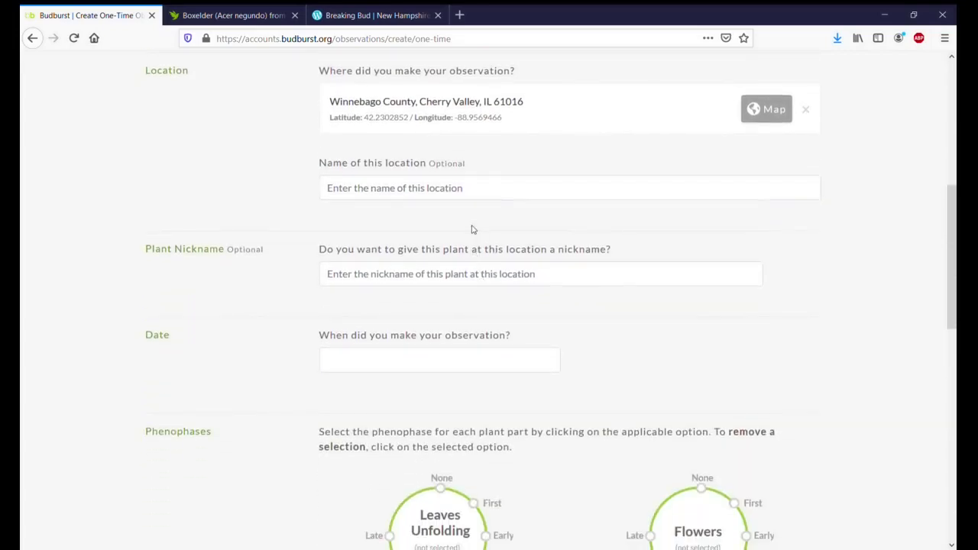
left_click(491, 197)
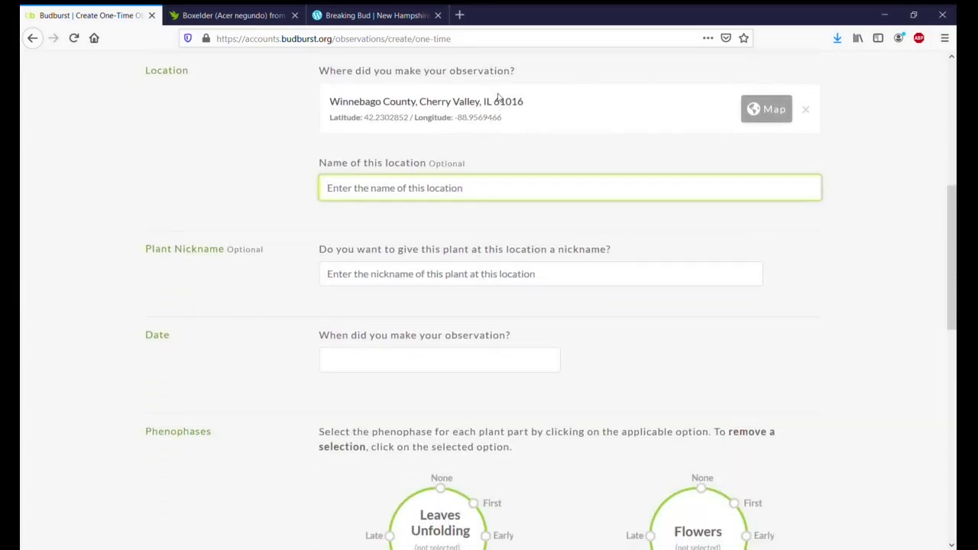
type("Ba")
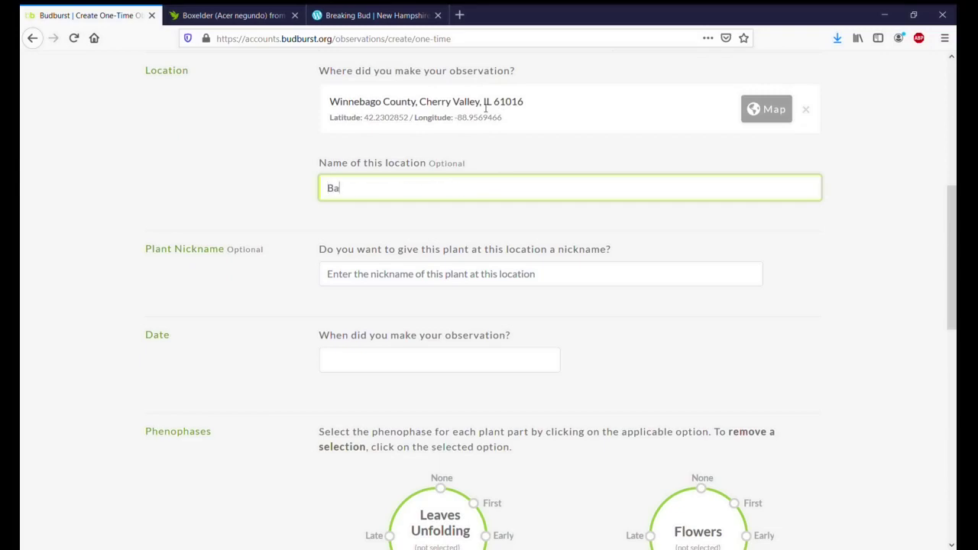
type("umann Park")
left_click(474, 276)
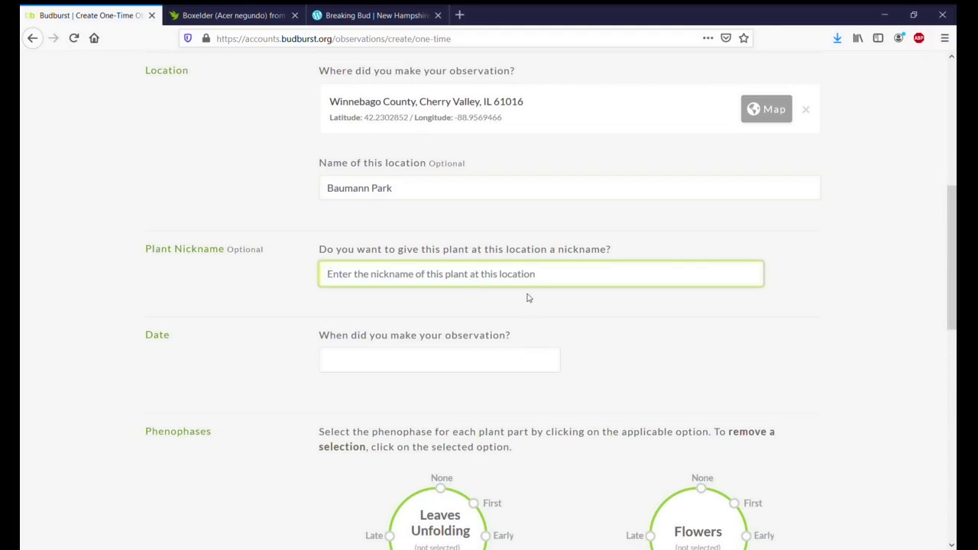
Step: Set the observation date to Apr 27, 2020
scroll(529, 298, "down", 1)
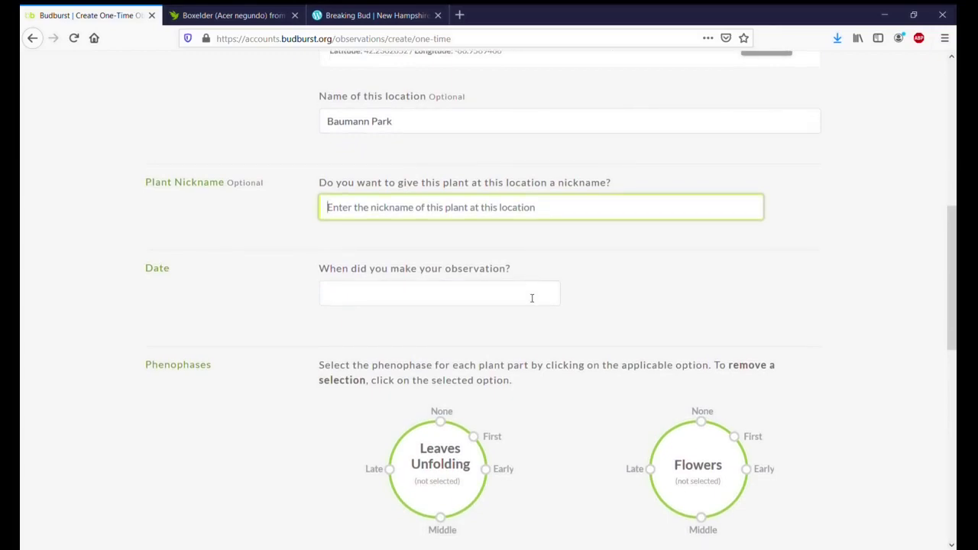
left_click(532, 298)
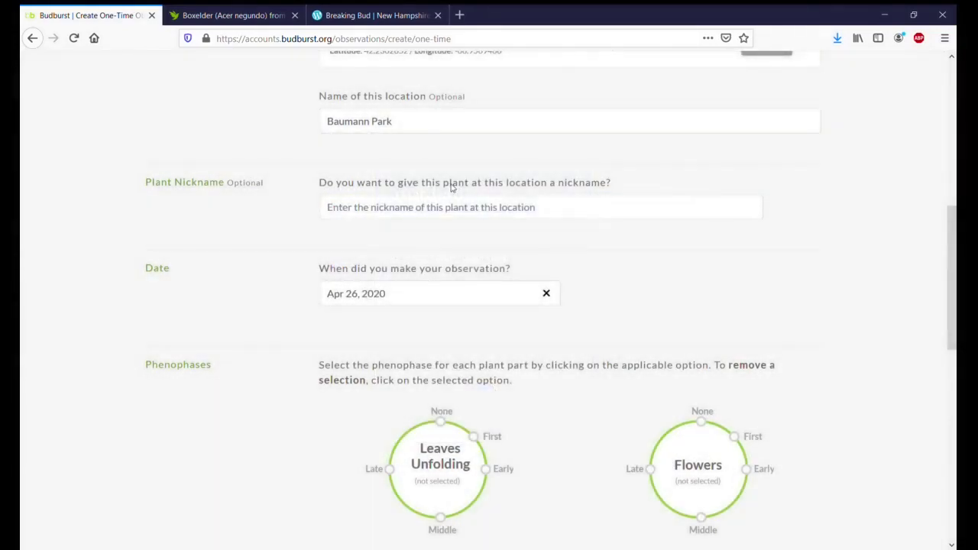
left_click(447, 304)
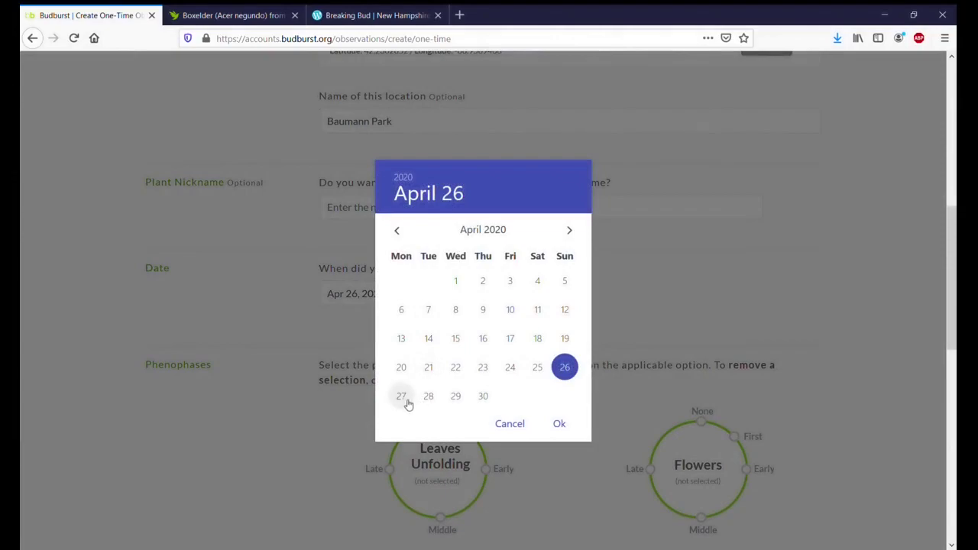
left_click(401, 395)
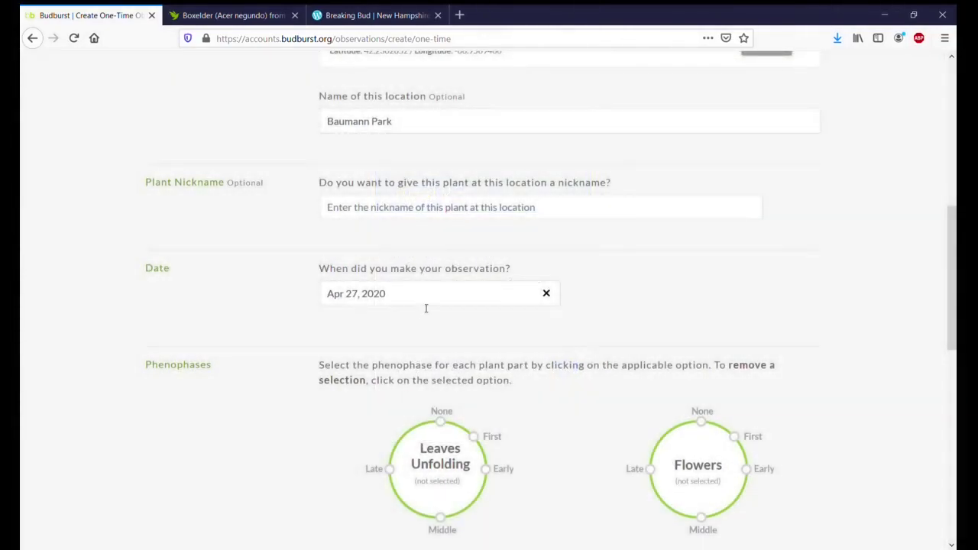
Step: Look over the phenophase choices and switch to the Boxelder observation on iNaturalist to examine its photos
scroll(421, 304, "down", 3)
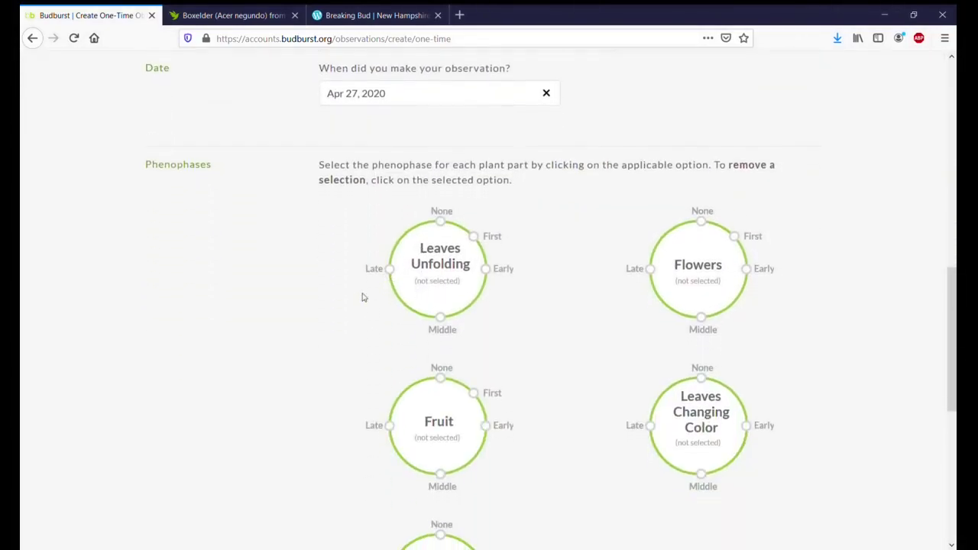
scroll(320, 345, "down", 1)
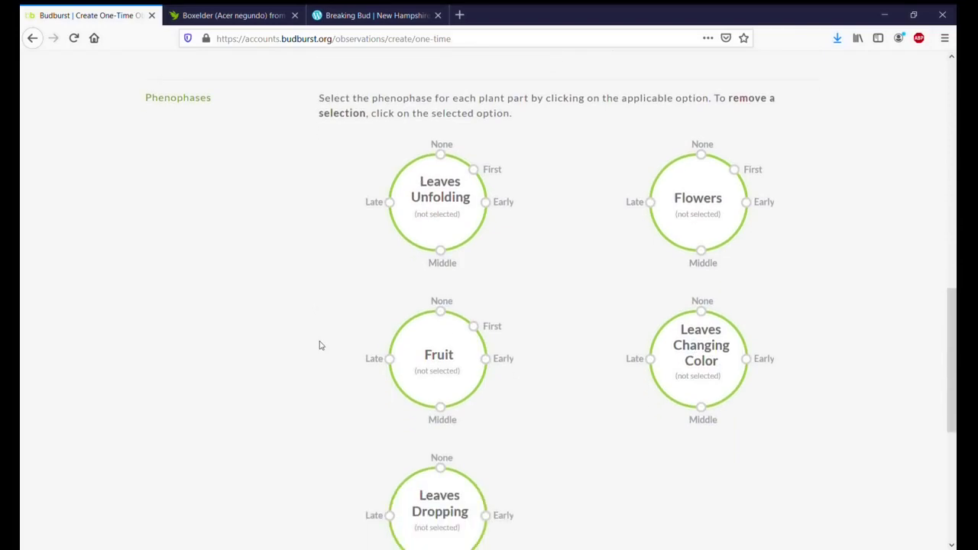
left_click(259, 12)
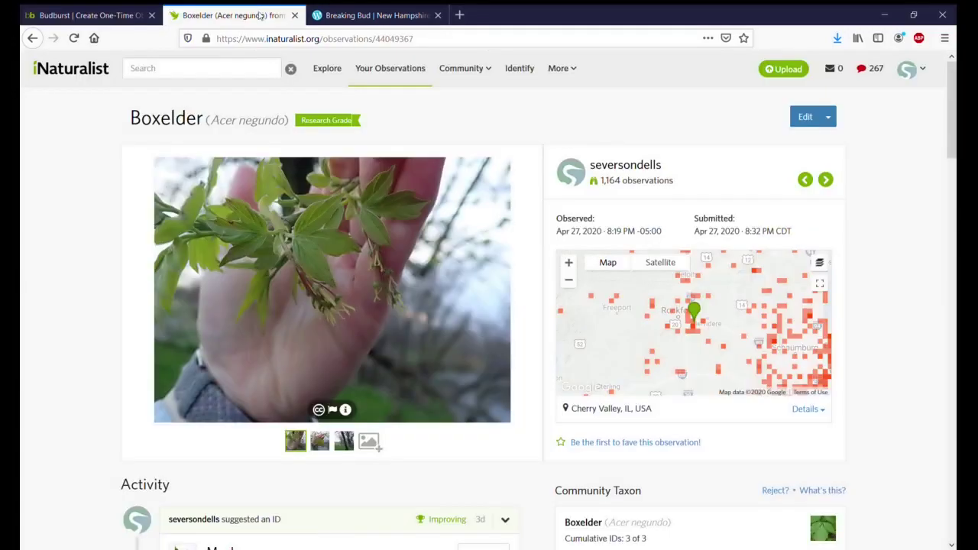
Step: Examine the enlarged Boxelder photo's leaves and flowers, comparing them with the female box elder flowers in the Breaking Bud article
left_click(334, 334)
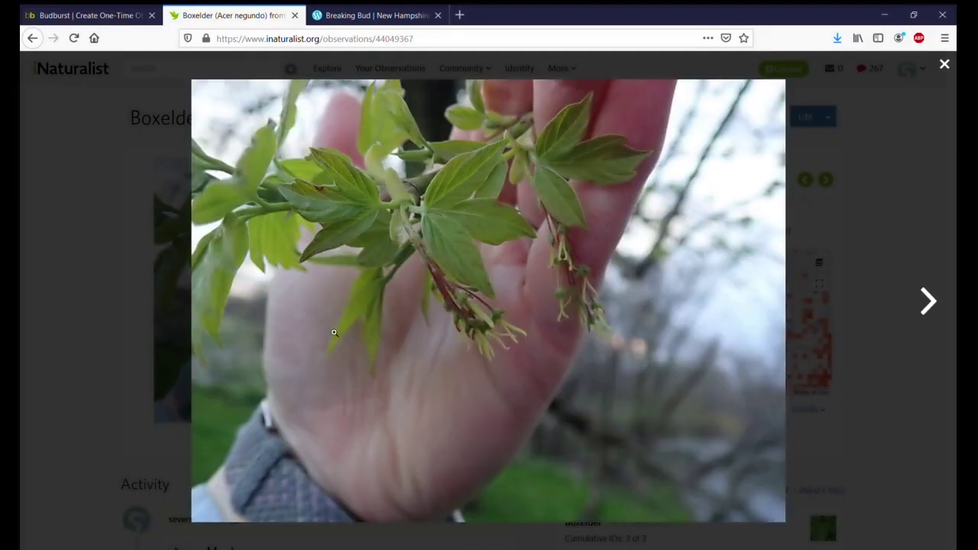
left_click(468, 241)
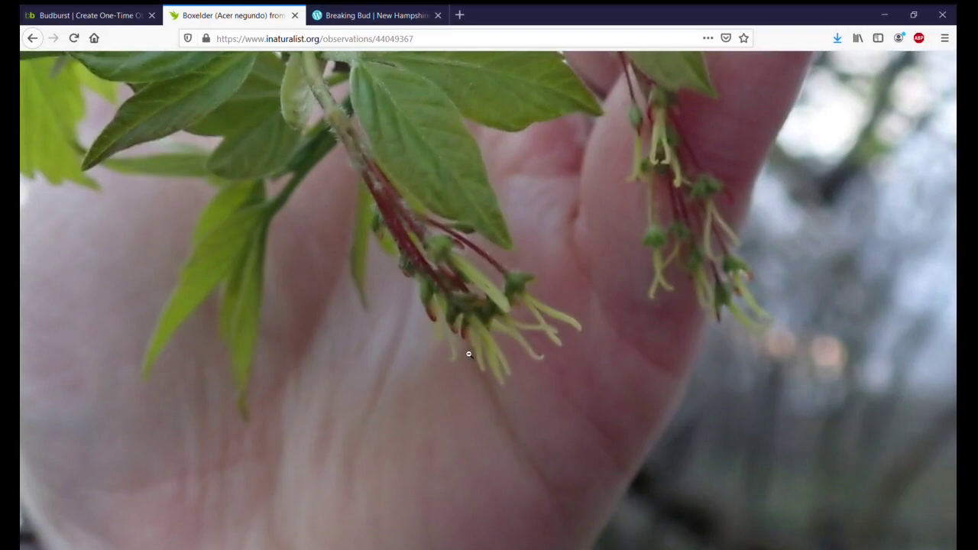
left_click(468, 354)
left_click(391, 14)
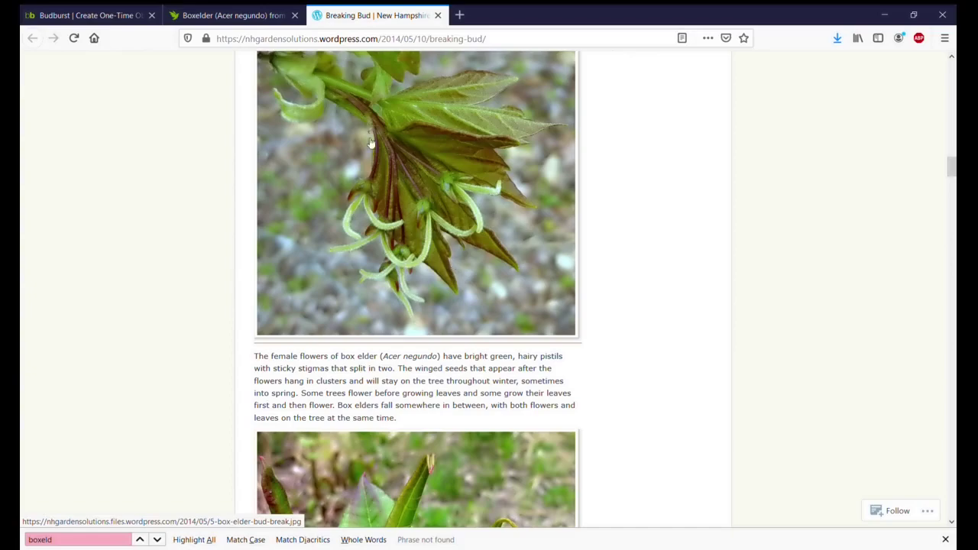
left_click(222, 14)
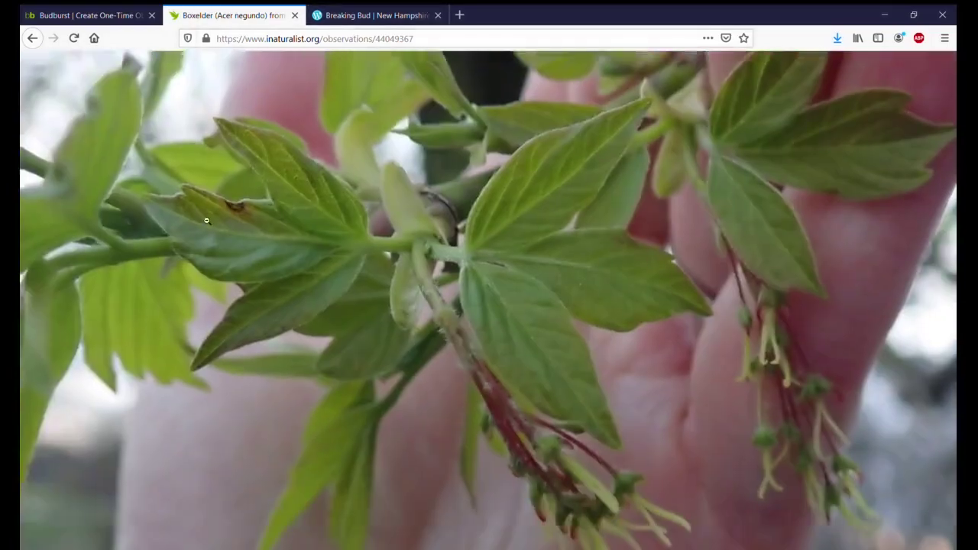
left_click(209, 247)
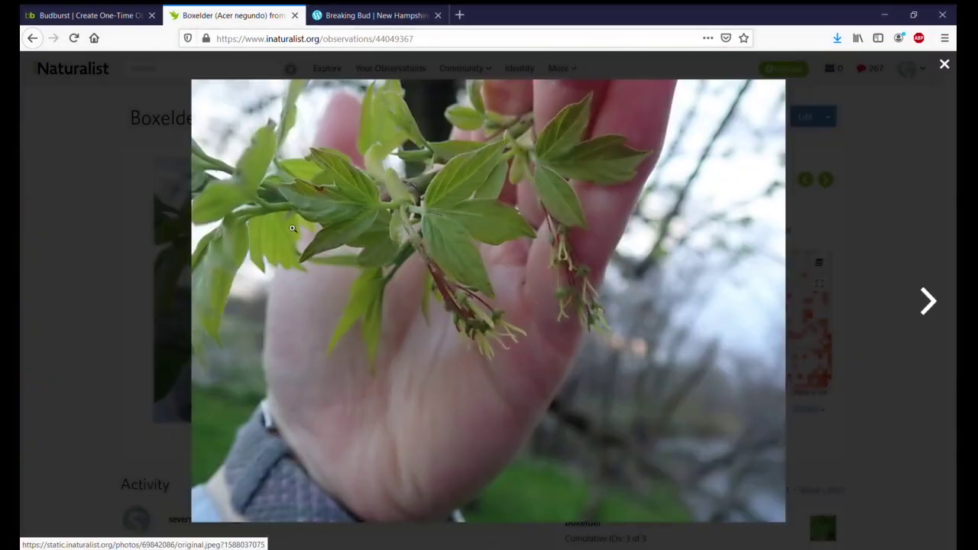
Step: Switch to the Budburst observation form and set Leaves Unfolding to Early and Flowers to Middle
left_click(55, 9)
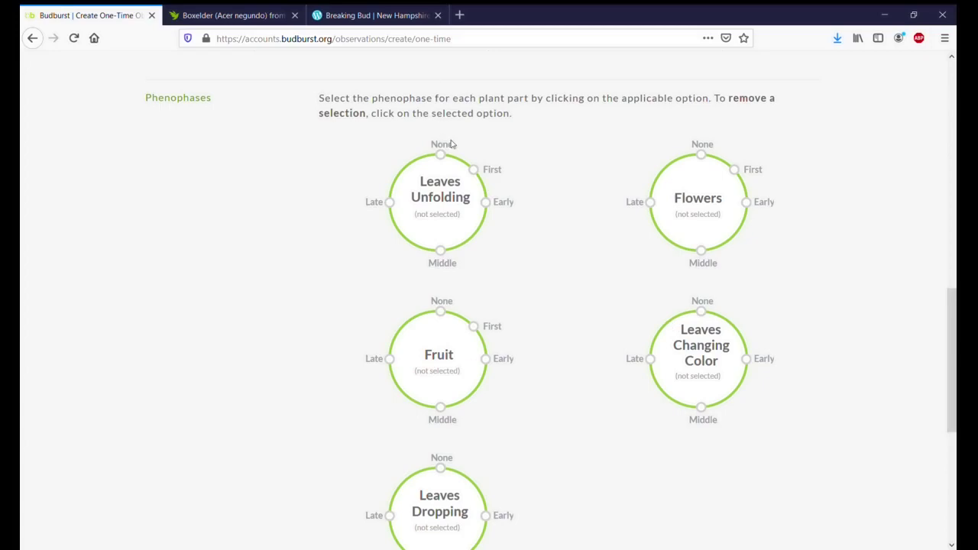
left_click(500, 204)
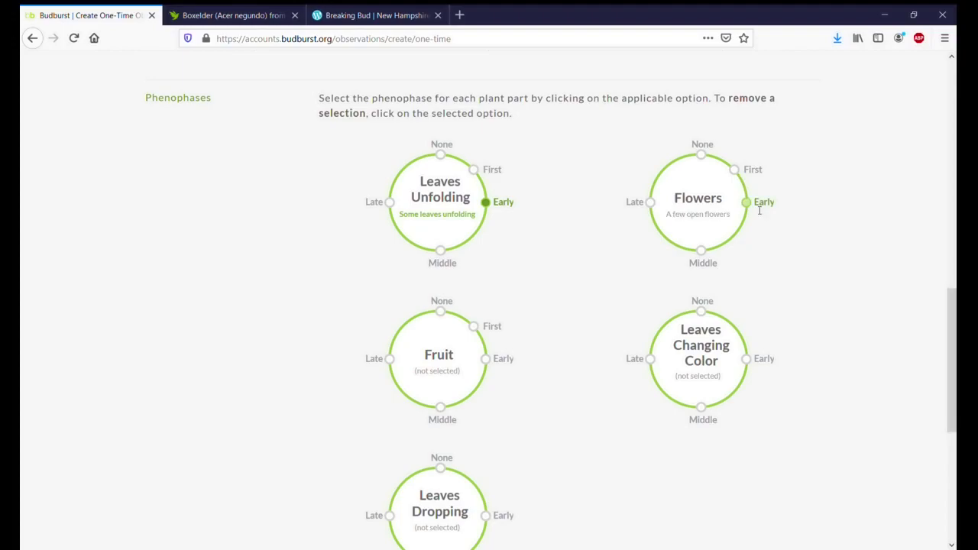
left_click(703, 260)
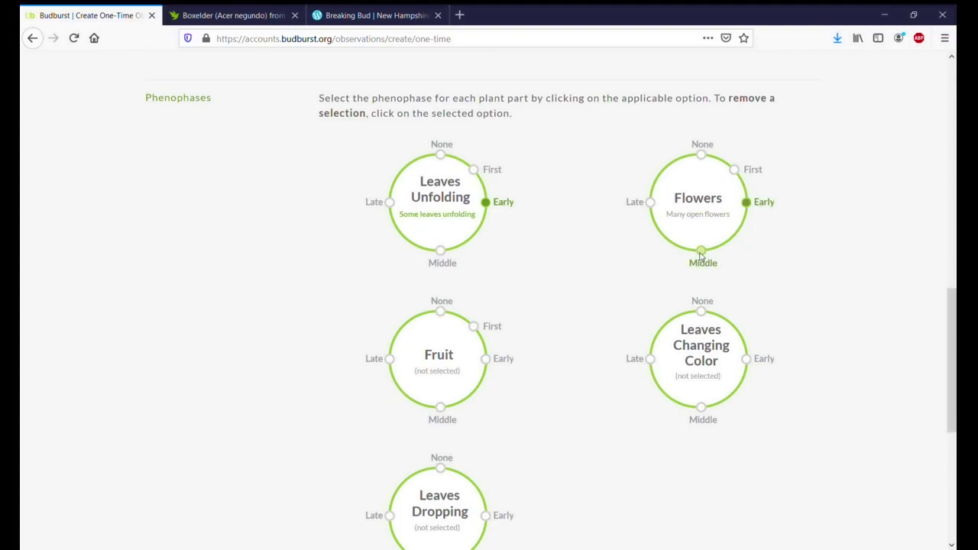
Step: Recheck the flower clusters in the iNaturalist photo and set the Fruit phenophase to Early in the Budburst form
left_click(191, 11)
left_click(507, 352)
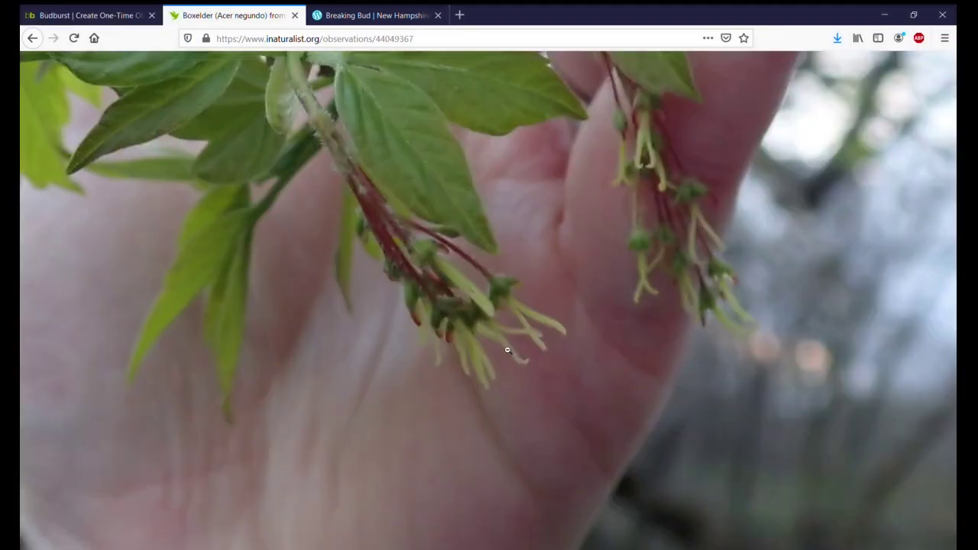
left_click(507, 351)
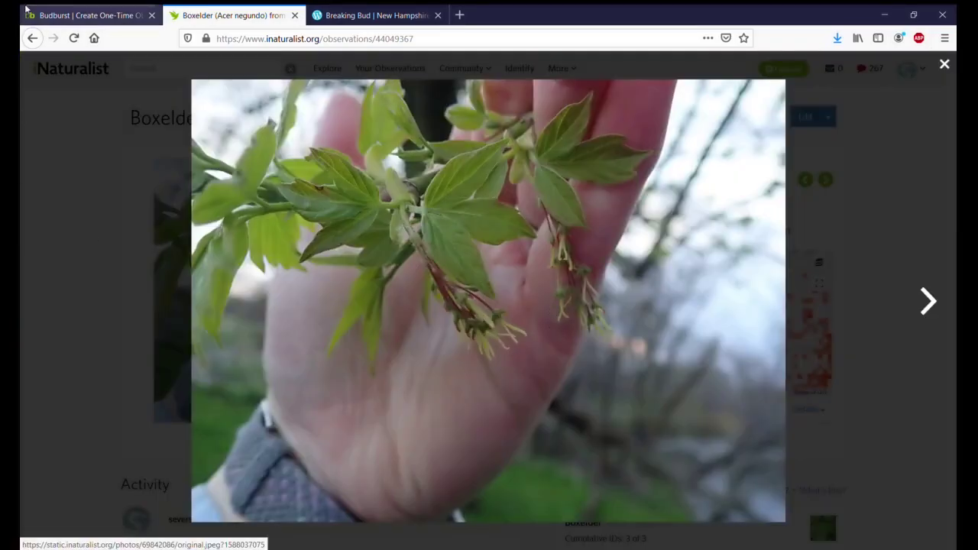
left_click(75, 8)
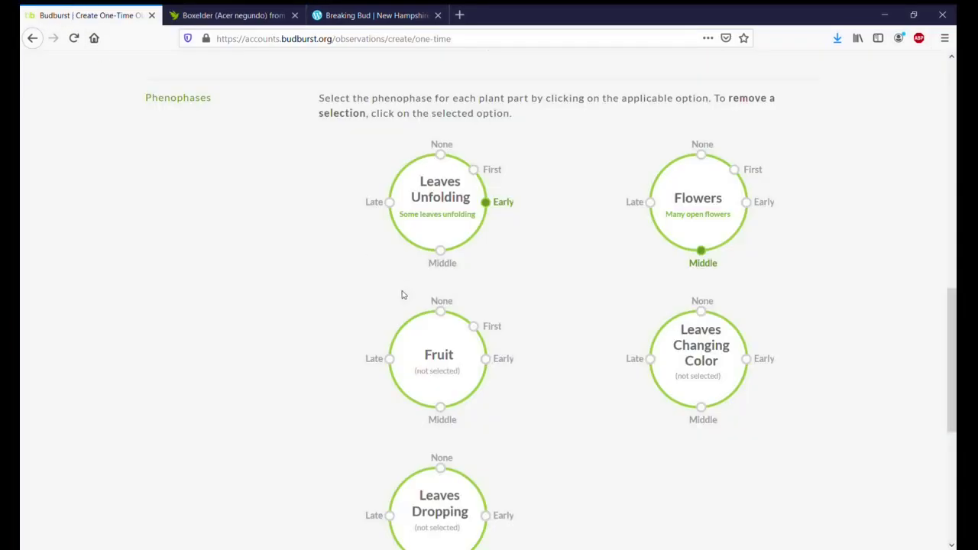
left_click(485, 359)
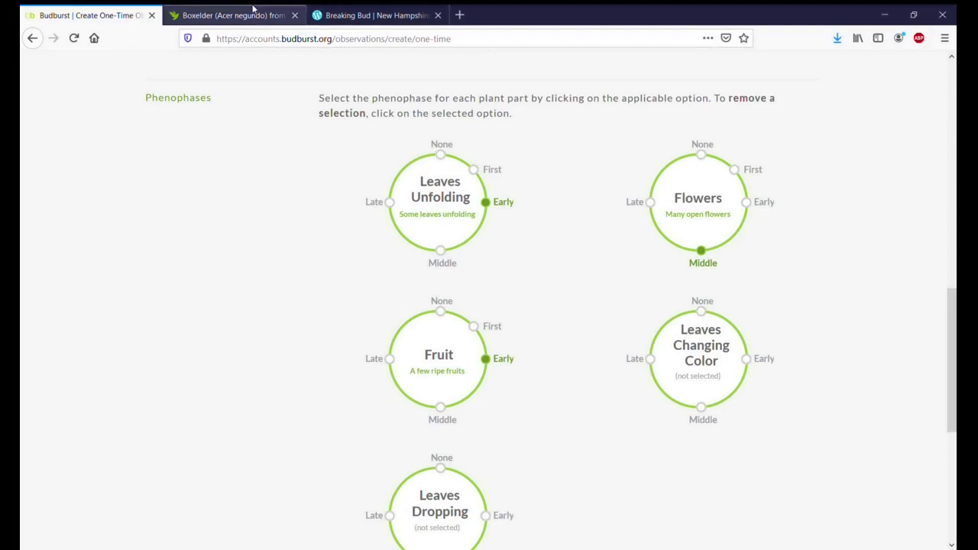
Step: Check the leaves in the iNaturalist photo and set Leaves Changing Color and Leaves Dropping to None in Budburst
left_click(229, 15)
left_click(467, 310)
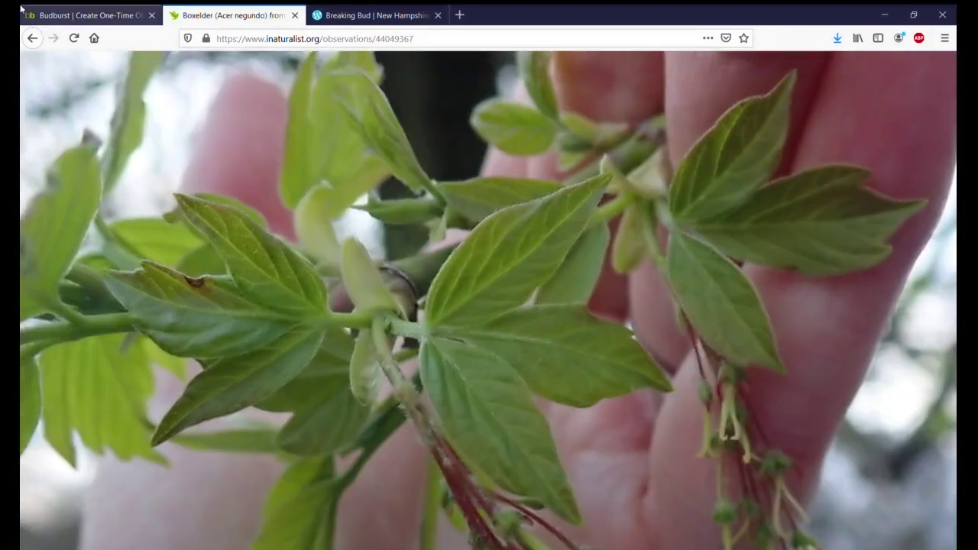
left_click(23, 10)
scroll(588, 393, "down", 2)
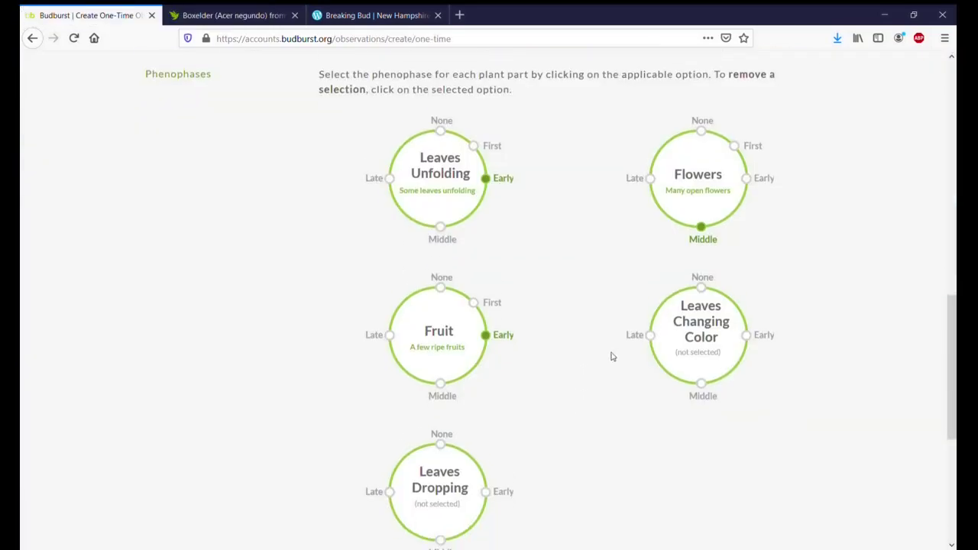
left_click(701, 245)
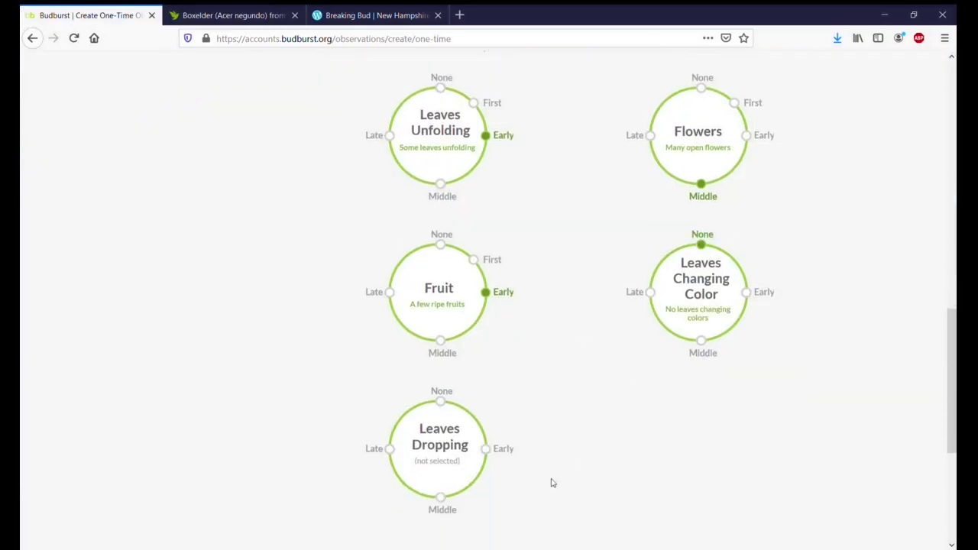
left_click(440, 402)
Step: Review the plant, location, date and phenophase entries, and save the observation without notes
scroll(347, 294, "up", 3)
scroll(343, 300, "up", 5)
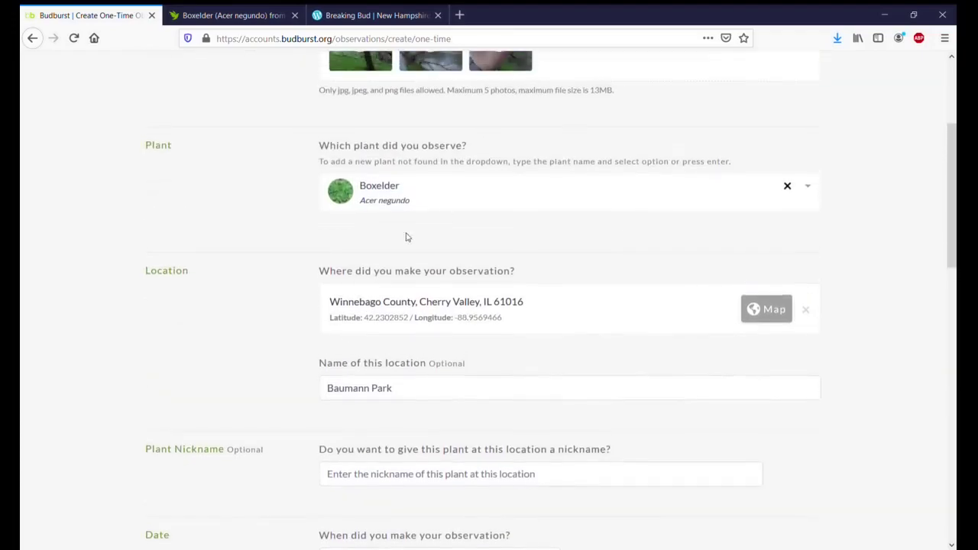
scroll(439, 210, "down", 6)
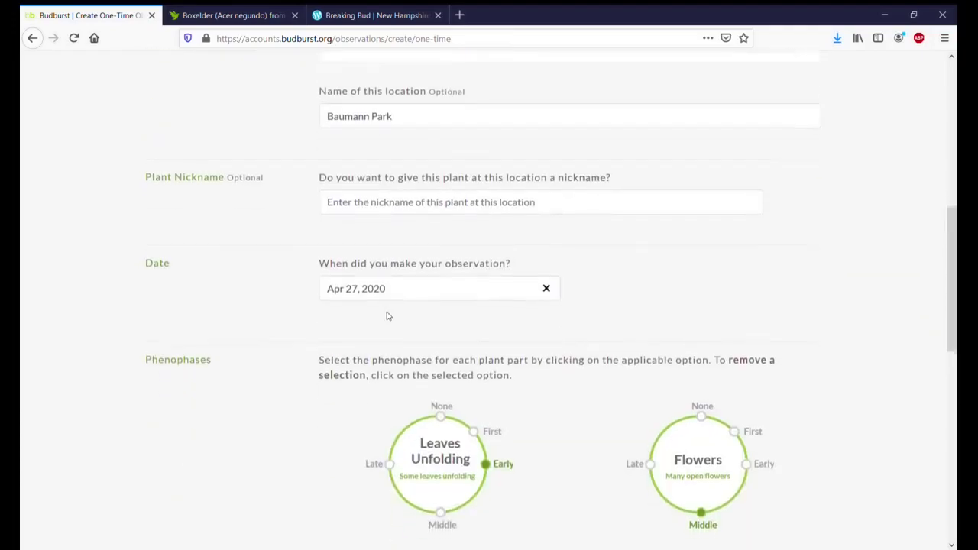
scroll(350, 338, "down", 2)
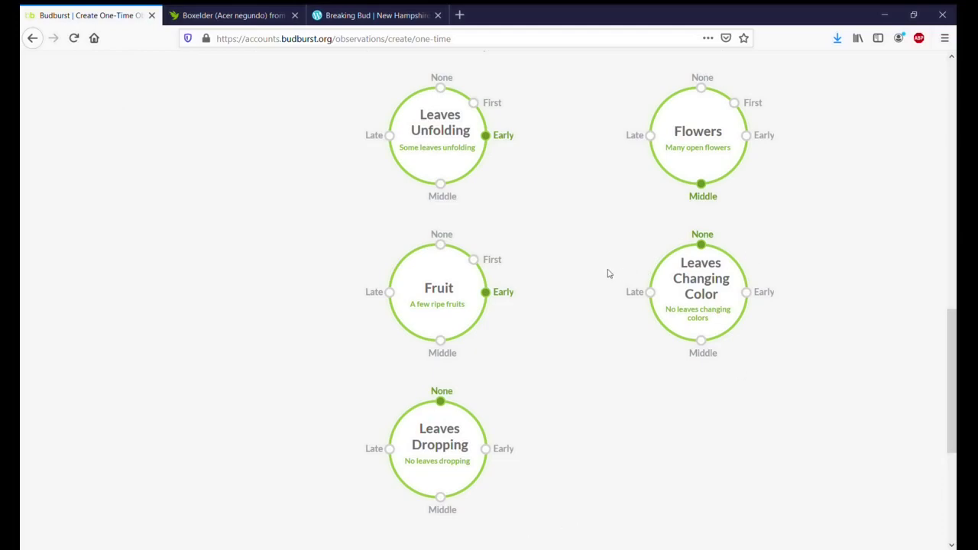
scroll(597, 273, "down", 3)
scroll(596, 273, "down", 2)
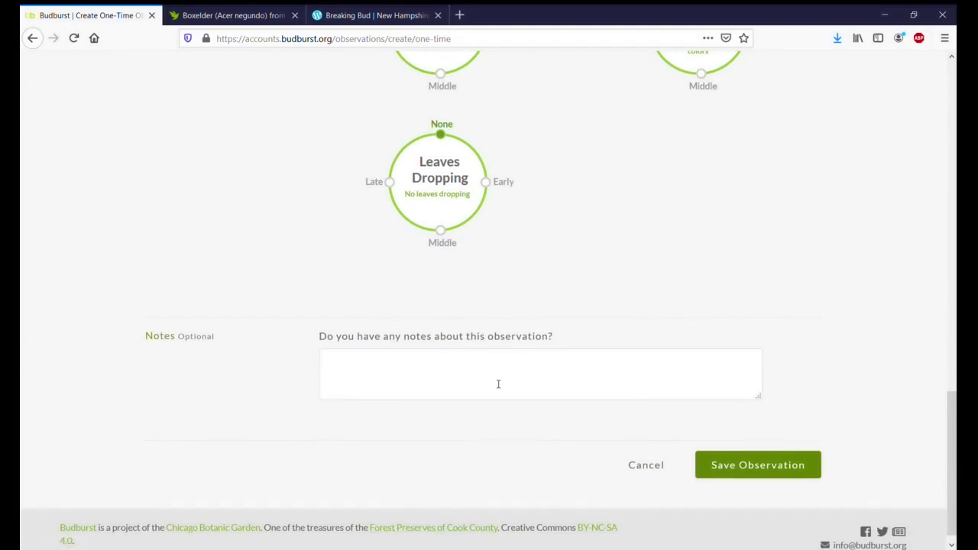
left_click(777, 462)
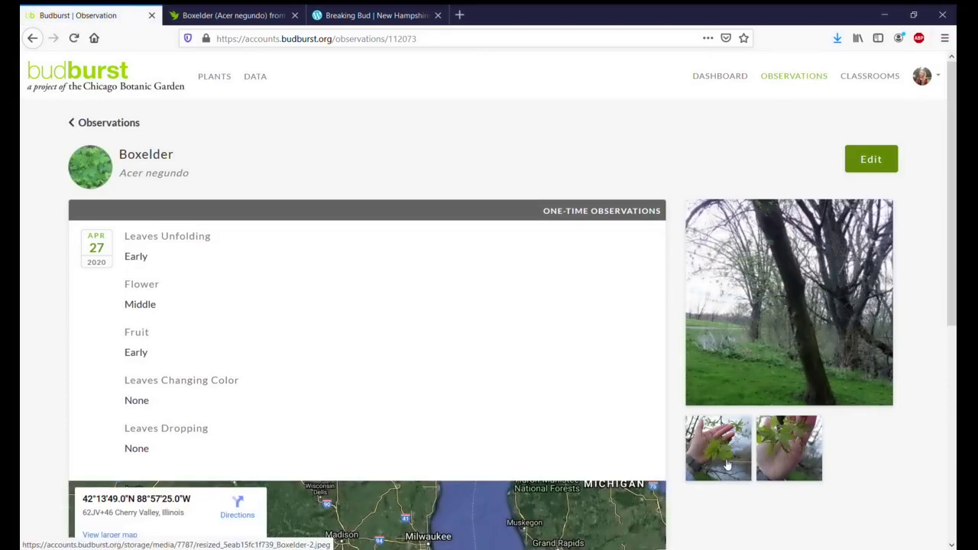
Step: Look over the saved Boxelder observation's phenophases, photos, map and location details
scroll(371, 326, "down", 2)
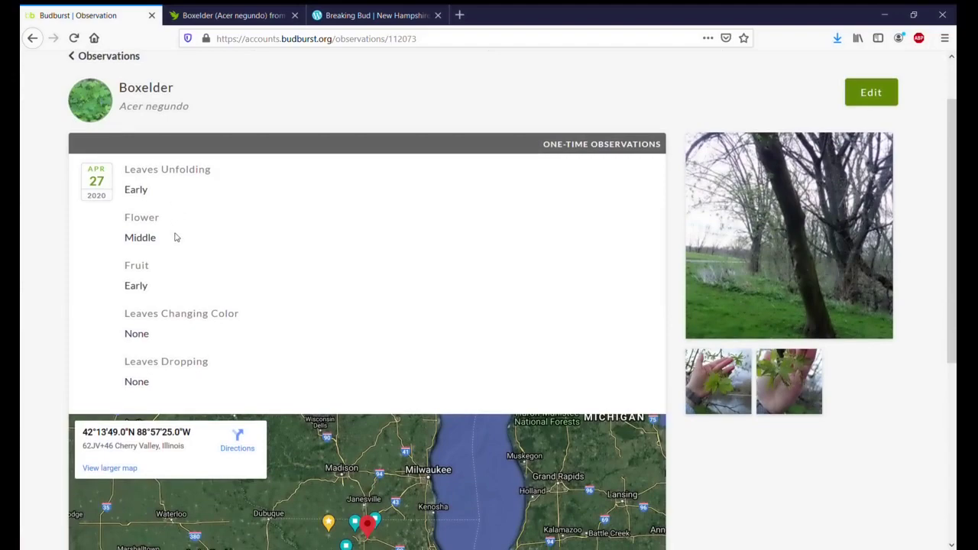
scroll(197, 222, "down", 5)
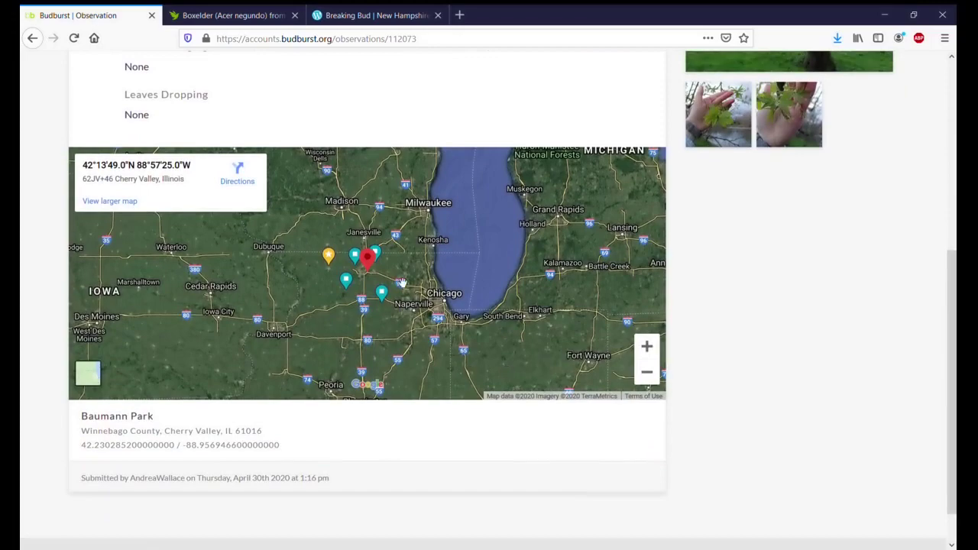
scroll(744, 299, "up", 6)
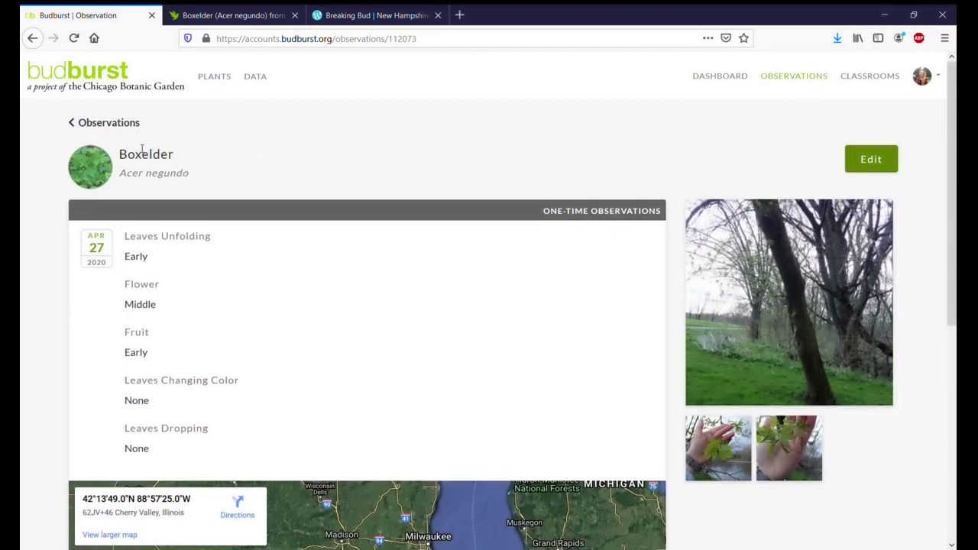
Step: Return to the list of all observations and look over its entries
left_click(126, 124)
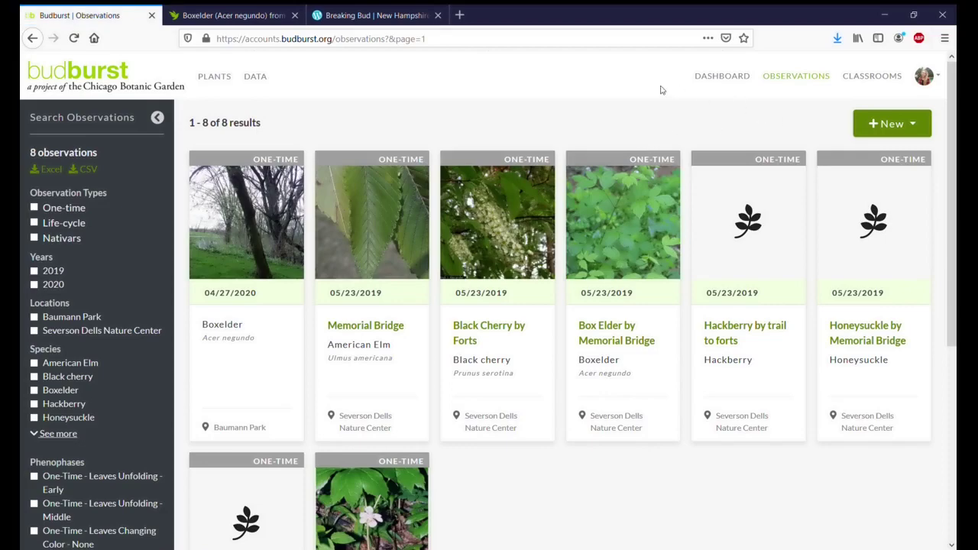
scroll(617, 90, "down", 1)
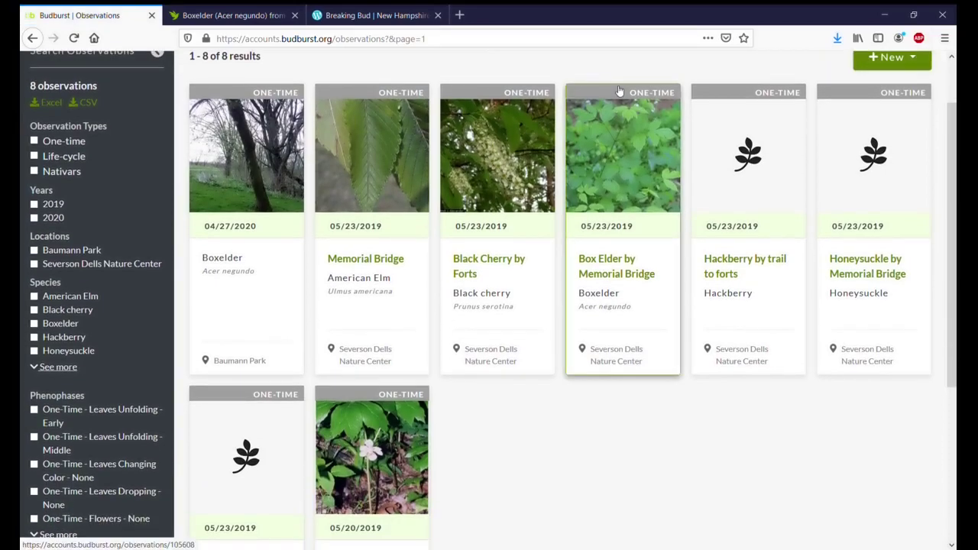
scroll(619, 91, "up", 1)
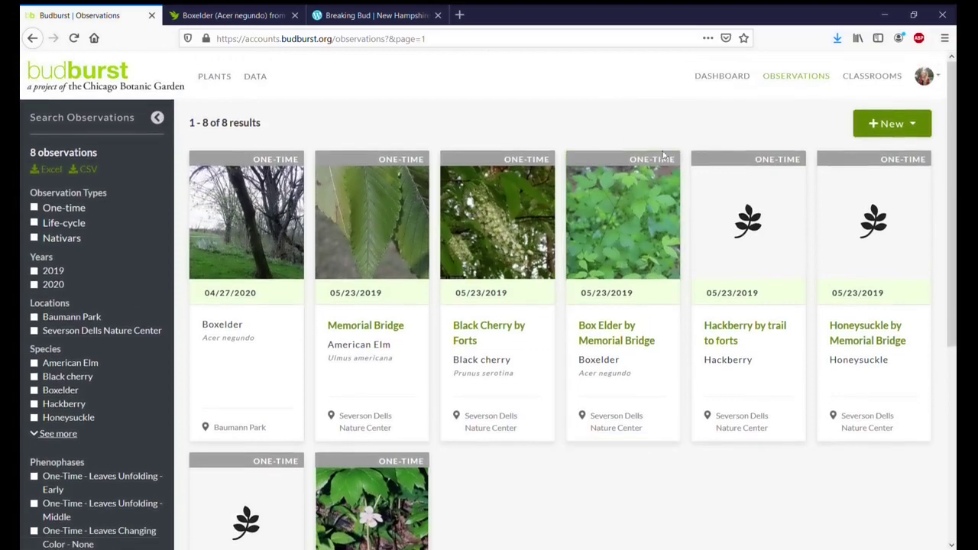